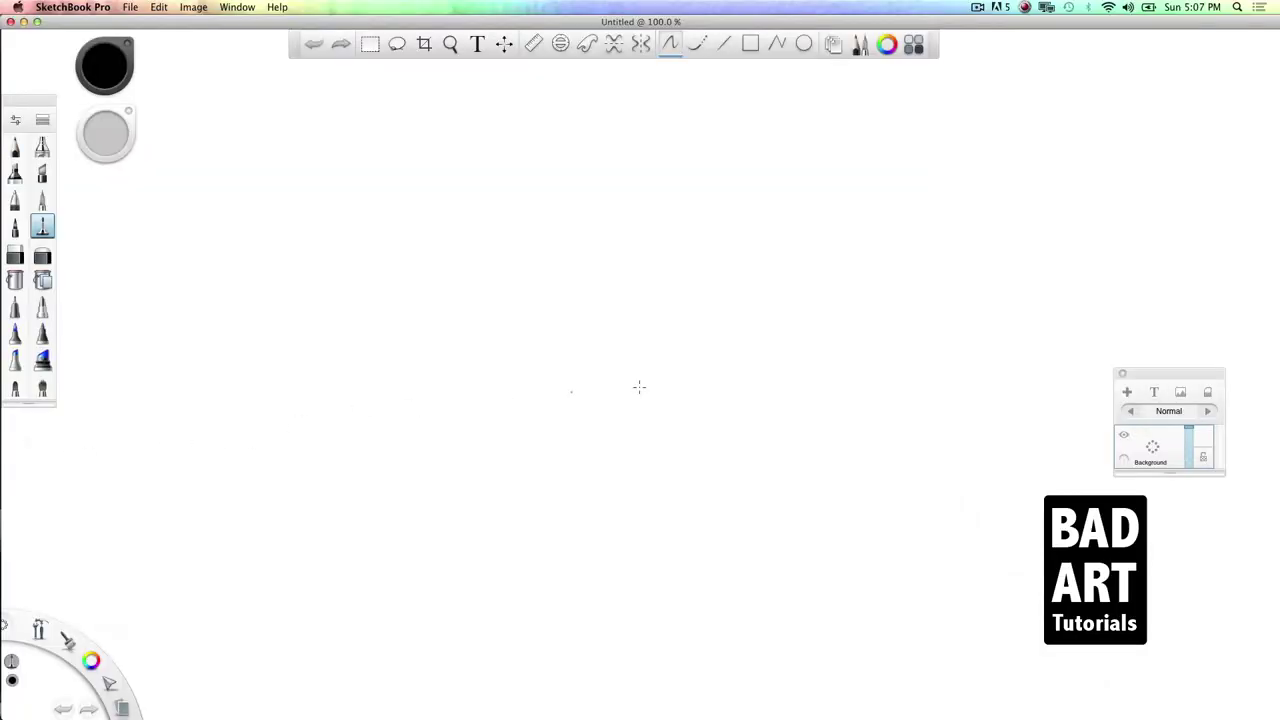
Step: Draw a railway track across the canvas with two wavy black rails, slanted ties between them and small tie-end marks
{"action": "mouse_move", "coordinate": [75, 379]}
{"action": "left_mouse_down"}
{"action": "mouse_move", "coordinate": [355, 350]}
{"action": "mouse_move", "coordinate": [686, 392]}
{"action": "mouse_move", "coordinate": [1275, 308]}
{"action": "left_mouse_up"}
{"action": "mouse_move", "coordinate": [60, 428]}
{"action": "left_mouse_down"}
{"action": "mouse_move", "coordinate": [242, 433]}
{"action": "mouse_move", "coordinate": [441, 408]}
{"action": "mouse_move", "coordinate": [835, 447]}
{"action": "mouse_move", "coordinate": [1276, 390]}
{"action": "left_mouse_up"}
{"action": "left_click_drag", "start_coordinate": [117, 393], "coordinate": [127, 430]}
{"action": "mouse_move", "coordinate": [167, 390]}
{"action": "left_mouse_down"}
{"action": "mouse_move", "coordinate": [195, 428]}
{"action": "mouse_move", "coordinate": [241, 424]}
{"action": "left_mouse_up"}
{"action": "left_click_drag", "start_coordinate": [280, 382], "coordinate": [303, 422]}
{"action": "left_click_drag", "start_coordinate": [333, 380], "coordinate": [364, 421]}
{"action": "left_click_drag", "start_coordinate": [367, 360], "coordinate": [407, 412]}
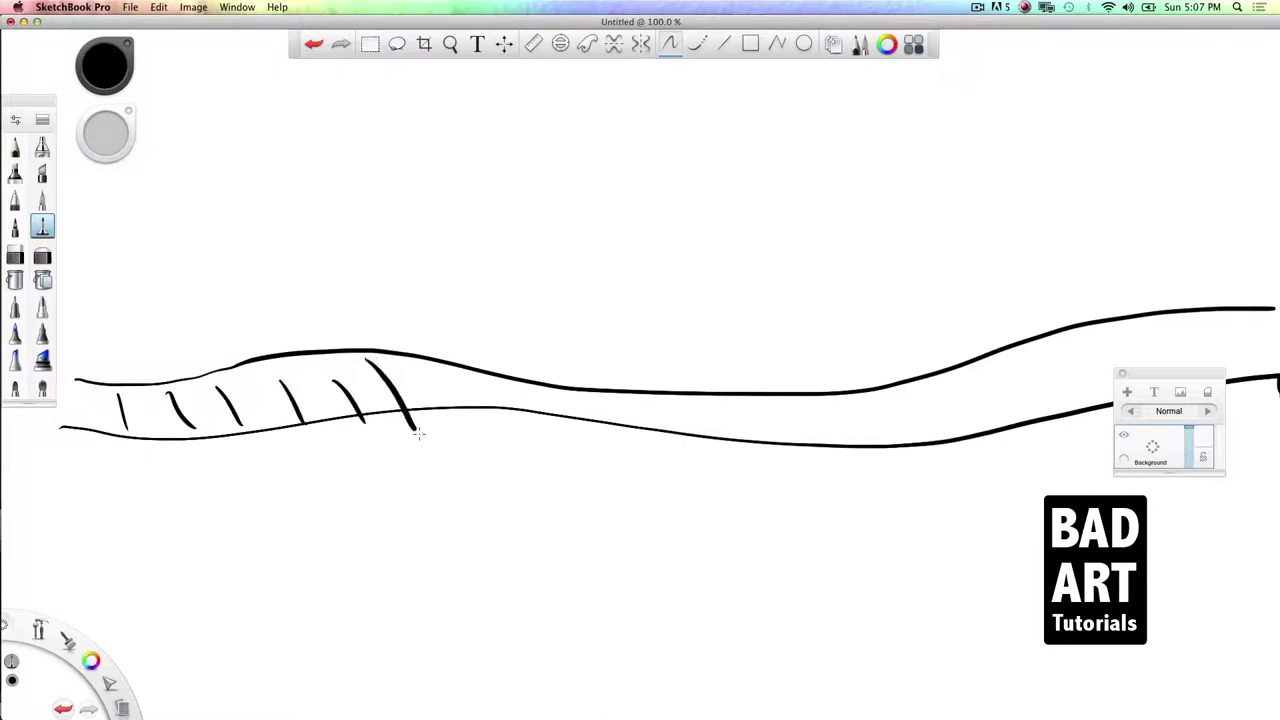
{"action": "left_click_drag", "start_coordinate": [446, 362], "coordinate": [490, 424]}
{"action": "left_click_drag", "start_coordinate": [511, 375], "coordinate": [555, 428]}
{"action": "left_click_drag", "start_coordinate": [568, 380], "coordinate": [603, 432]}
{"action": "left_click_drag", "start_coordinate": [620, 389], "coordinate": [672, 437]}
{"action": "left_click_drag", "start_coordinate": [666, 393], "coordinate": [697, 449]}
{"action": "mouse_move", "coordinate": [713, 396]}
{"action": "left_mouse_down"}
{"action": "mouse_move", "coordinate": [763, 437]}
{"action": "mouse_move", "coordinate": [846, 468]}
{"action": "left_mouse_up"}
{"action": "left_click_drag", "start_coordinate": [848, 400], "coordinate": [893, 460]}
{"action": "left_click_drag", "start_coordinate": [913, 388], "coordinate": [962, 456]}
{"action": "left_click_drag", "start_coordinate": [953, 382], "coordinate": [1000, 448]}
{"action": "left_click_drag", "start_coordinate": [997, 362], "coordinate": [1043, 436]}
{"action": "left_click_drag", "start_coordinate": [1049, 355], "coordinate": [1100, 425]}
{"action": "left_click_drag", "start_coordinate": [1100, 337], "coordinate": [1146, 428]}
{"action": "left_click_drag", "start_coordinate": [1178, 318], "coordinate": [1212, 366]}
{"action": "left_click_drag", "start_coordinate": [1238, 312], "coordinate": [1270, 384]}
{"action": "left_click_drag", "start_coordinate": [1273, 314], "coordinate": [1279, 374]}
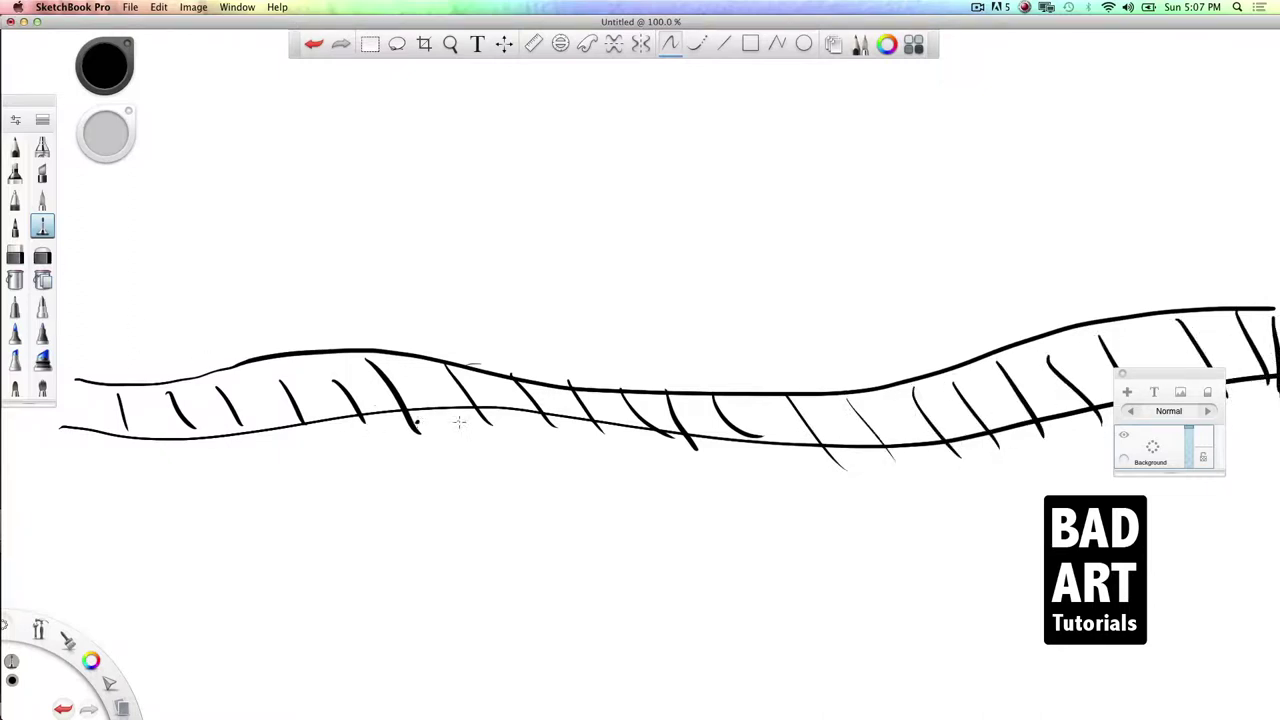
{"action": "left_click_drag", "start_coordinate": [570, 425], "coordinate": [552, 430]}
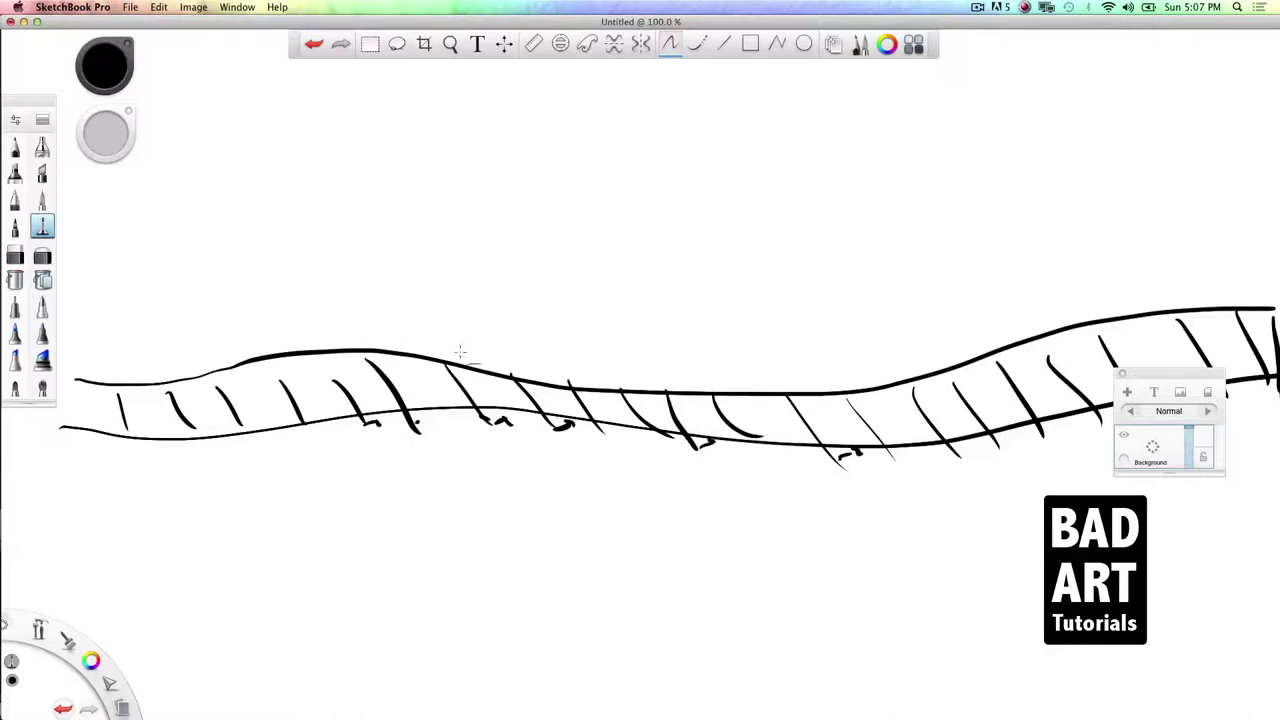
Step: Add a new layer and sketch a long box in perspective on the track as the locomotive's boiler
{"action": "left_click", "coordinate": [1127, 393]}
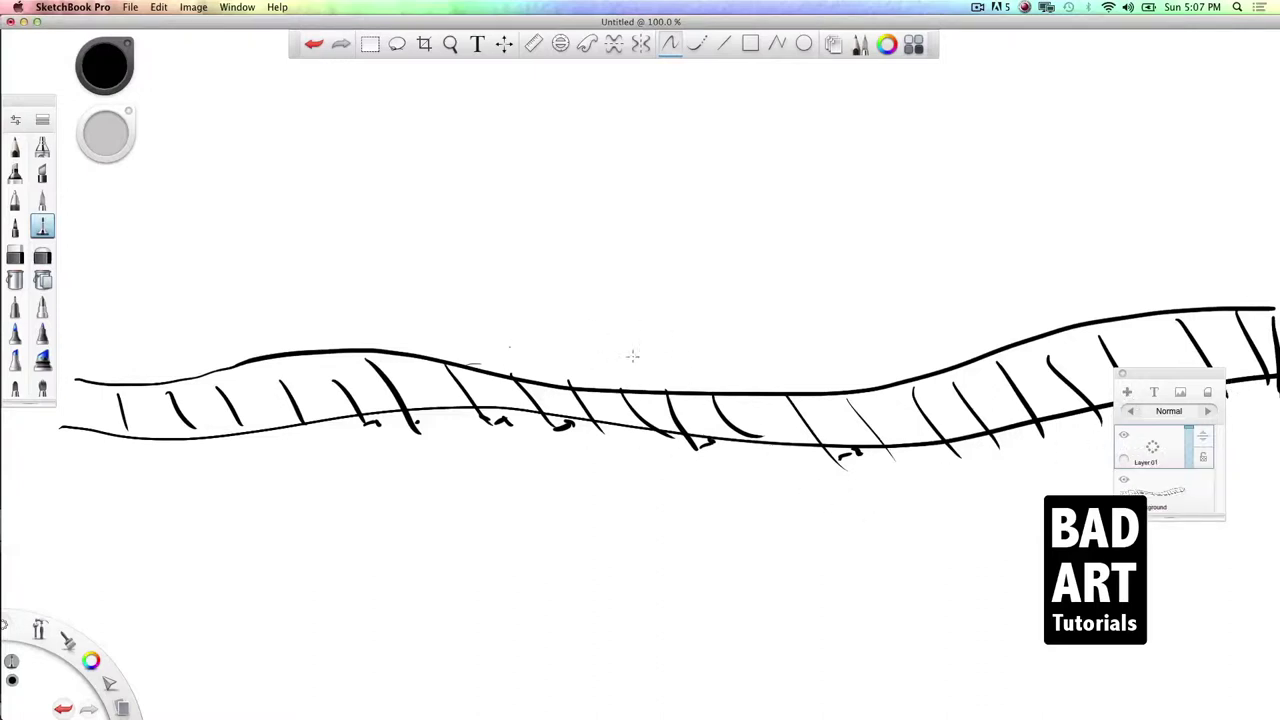
{"action": "mouse_move", "coordinate": [550, 259]}
{"action": "left_mouse_down"}
{"action": "mouse_move", "coordinate": [542, 328]}
{"action": "mouse_move", "coordinate": [580, 368]}
{"action": "mouse_move", "coordinate": [834, 378]}
{"action": "mouse_move", "coordinate": [842, 282]}
{"action": "mouse_move", "coordinate": [826, 378]}
{"action": "left_mouse_up"}
{"action": "left_click_drag", "start_coordinate": [598, 272], "coordinate": [860, 289]}
{"action": "left_click_drag", "start_coordinate": [548, 255], "coordinate": [608, 279]}
{"action": "mouse_move", "coordinate": [536, 249]}
{"action": "left_mouse_down"}
{"action": "mouse_move", "coordinate": [590, 265]}
{"action": "mouse_move", "coordinate": [793, 258]}
{"action": "mouse_move", "coordinate": [840, 283]}
{"action": "left_mouse_up"}
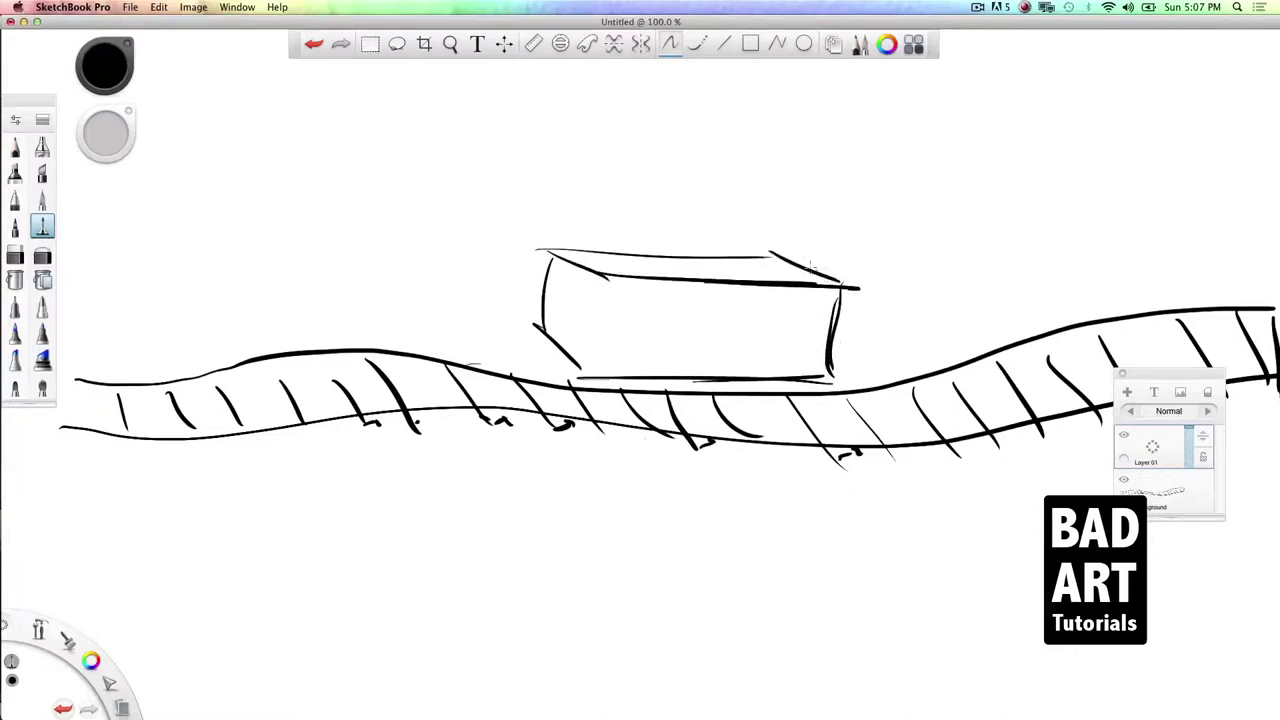
Step: Extend the boiler box rearward with a short rectangular section as the base of the cab
{"action": "left_click_drag", "start_coordinate": [830, 378], "coordinate": [920, 378]}
{"action": "left_click_drag", "start_coordinate": [931, 294], "coordinate": [921, 368]}
{"action": "mouse_move", "coordinate": [843, 288]}
{"action": "left_mouse_down"}
{"action": "mouse_move", "coordinate": [922, 293]}
{"action": "mouse_move", "coordinate": [912, 366]}
{"action": "left_mouse_up"}
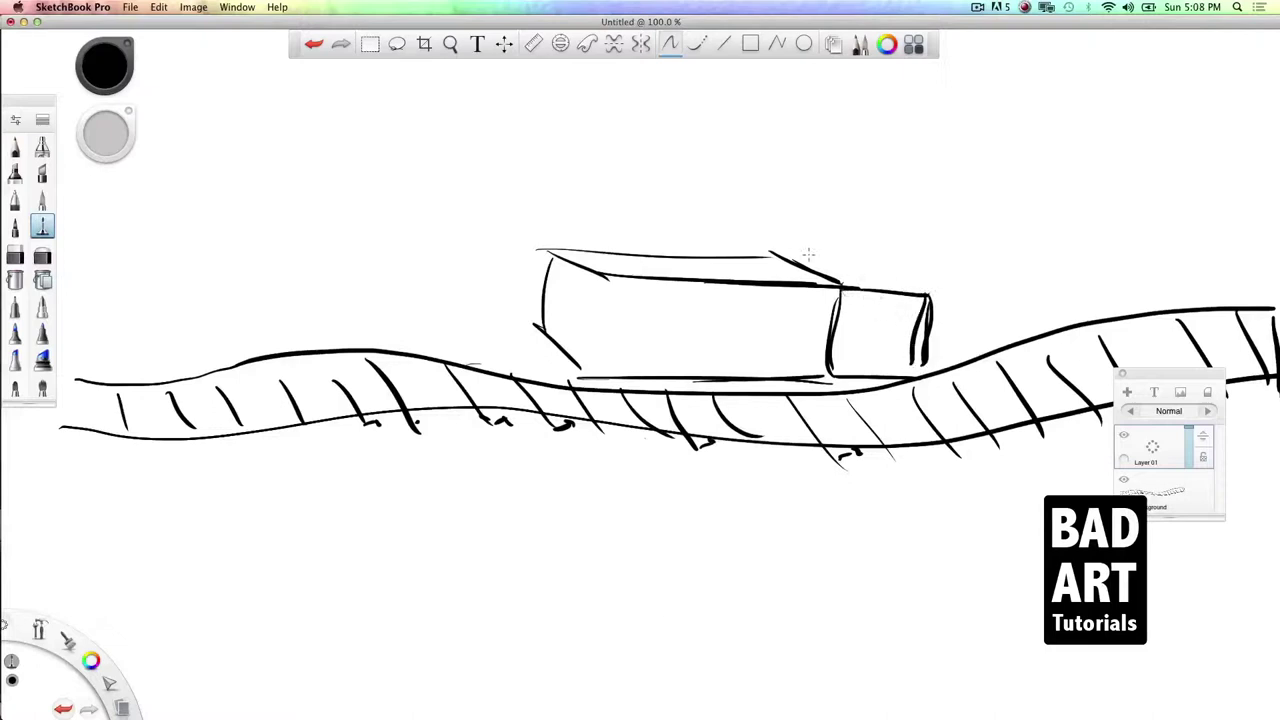
Step: Build the box-shaped upper cab with a slanted roof above the rear section and draw its side window
{"action": "mouse_move", "coordinate": [776, 252]}
{"action": "left_mouse_down"}
{"action": "mouse_move", "coordinate": [878, 255]}
{"action": "mouse_move", "coordinate": [928, 294]}
{"action": "left_mouse_up"}
{"action": "mouse_move", "coordinate": [836, 292]}
{"action": "left_mouse_down"}
{"action": "mouse_move", "coordinate": [850, 217]}
{"action": "mouse_move", "coordinate": [841, 284]}
{"action": "left_mouse_up"}
{"action": "left_click_drag", "start_coordinate": [928, 243], "coordinate": [918, 294]}
{"action": "left_click_drag", "start_coordinate": [918, 292], "coordinate": [930, 235]}
{"action": "mouse_move", "coordinate": [846, 216]}
{"action": "left_mouse_down"}
{"action": "mouse_move", "coordinate": [769, 201]}
{"action": "mouse_move", "coordinate": [770, 258]}
{"action": "left_mouse_up"}
{"action": "mouse_move", "coordinate": [768, 196]}
{"action": "left_mouse_down"}
{"action": "mouse_move", "coordinate": [882, 190]}
{"action": "mouse_move", "coordinate": [926, 224]}
{"action": "left_mouse_up"}
{"action": "left_click_drag", "start_coordinate": [878, 190], "coordinate": [928, 222]}
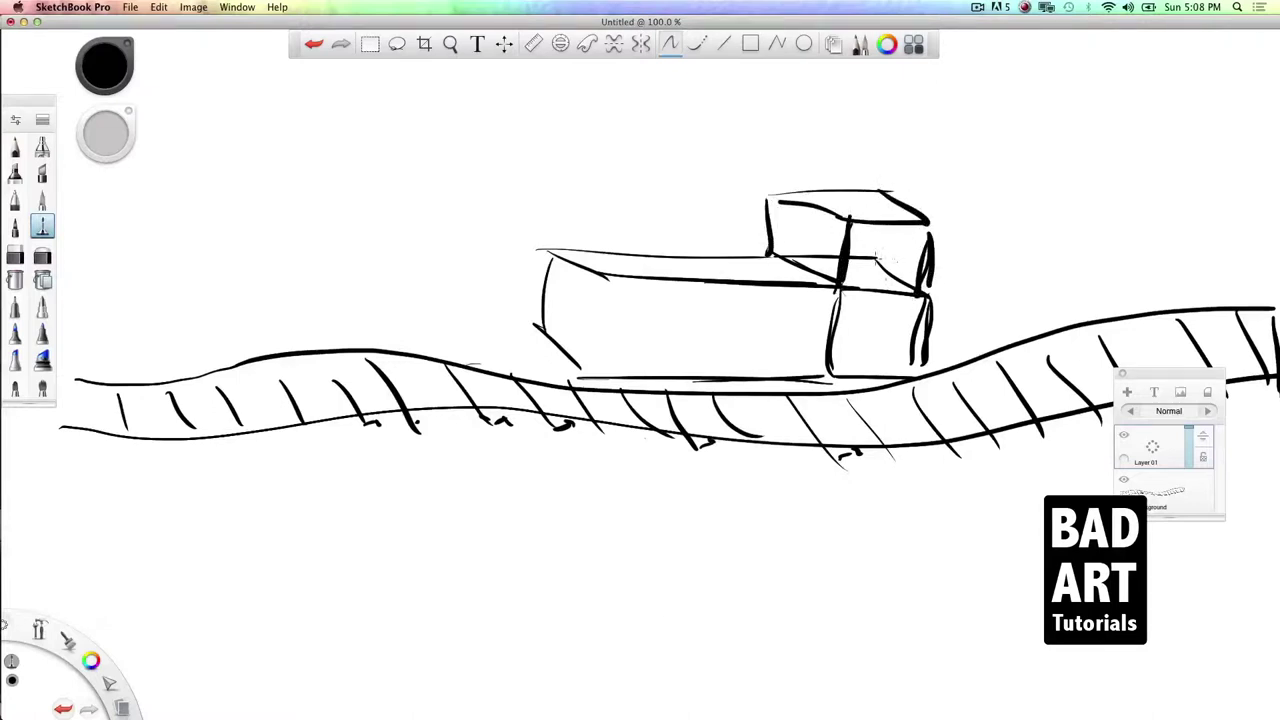
{"action": "mouse_move", "coordinate": [860, 271]}
{"action": "left_mouse_down"}
{"action": "mouse_move", "coordinate": [907, 268]}
{"action": "mouse_move", "coordinate": [913, 240]}
{"action": "mouse_move", "coordinate": [868, 240]}
{"action": "mouse_move", "coordinate": [870, 272]}
{"action": "left_mouse_up"}
Step: Draw a flared smokestack on the boiler and a hatched wedge-shaped cowcatcher below its rounded front
{"action": "mouse_move", "coordinate": [626, 262]}
{"action": "left_mouse_down"}
{"action": "mouse_move", "coordinate": [656, 266]}
{"action": "mouse_move", "coordinate": [614, 264]}
{"action": "mouse_move", "coordinate": [600, 210]}
{"action": "mouse_move", "coordinate": [657, 265]}
{"action": "mouse_move", "coordinate": [668, 198]}
{"action": "mouse_move", "coordinate": [596, 205]}
{"action": "left_mouse_up"}
{"action": "mouse_move", "coordinate": [596, 198]}
{"action": "left_mouse_down"}
{"action": "mouse_move", "coordinate": [607, 182]}
{"action": "mouse_move", "coordinate": [660, 181]}
{"action": "mouse_move", "coordinate": [658, 204]}
{"action": "left_mouse_up"}
{"action": "mouse_move", "coordinate": [578, 262]}
{"action": "left_mouse_down"}
{"action": "mouse_move", "coordinate": [596, 296]}
{"action": "mouse_move", "coordinate": [540, 322]}
{"action": "mouse_move", "coordinate": [482, 376]}
{"action": "left_mouse_up"}
{"action": "mouse_move", "coordinate": [537, 323]}
{"action": "left_mouse_down"}
{"action": "mouse_move", "coordinate": [473, 358]}
{"action": "mouse_move", "coordinate": [458, 390]}
{"action": "left_mouse_up"}
{"action": "left_click_drag", "start_coordinate": [458, 390], "coordinate": [540, 410]}
{"action": "mouse_move", "coordinate": [578, 368]}
{"action": "left_mouse_down"}
{"action": "mouse_move", "coordinate": [564, 414]}
{"action": "mouse_move", "coordinate": [518, 410]}
{"action": "left_mouse_up"}
{"action": "mouse_move", "coordinate": [520, 336]}
{"action": "left_mouse_down"}
{"action": "mouse_move", "coordinate": [480, 360]}
{"action": "mouse_move", "coordinate": [530, 338]}
{"action": "left_mouse_up"}
{"action": "mouse_move", "coordinate": [486, 384]}
{"action": "left_mouse_down"}
{"action": "mouse_move", "coordinate": [548, 352]}
{"action": "mouse_move", "coordinate": [570, 364]}
{"action": "mouse_move", "coordinate": [563, 398]}
{"action": "left_mouse_up"}
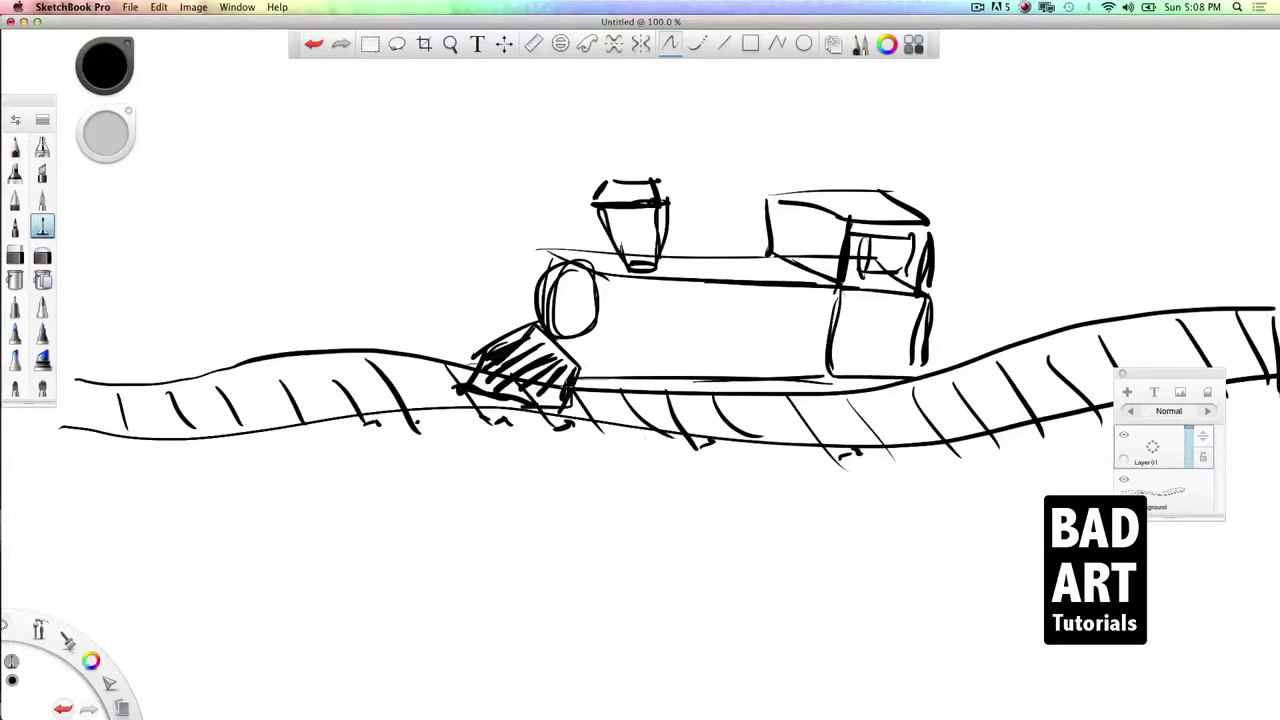
Step: Draw four round wheels with hubs beneath the locomotive and add curved frame lines between them
{"action": "left_click_drag", "start_coordinate": [628, 372], "coordinate": [618, 424]}
{"action": "mouse_move", "coordinate": [714, 372]}
{"action": "left_mouse_down"}
{"action": "mouse_move", "coordinate": [696, 396]}
{"action": "mouse_move", "coordinate": [700, 432]}
{"action": "left_mouse_up"}
{"action": "left_click_drag", "start_coordinate": [806, 380], "coordinate": [800, 386]}
{"action": "left_click_drag", "start_coordinate": [912, 372], "coordinate": [900, 378]}
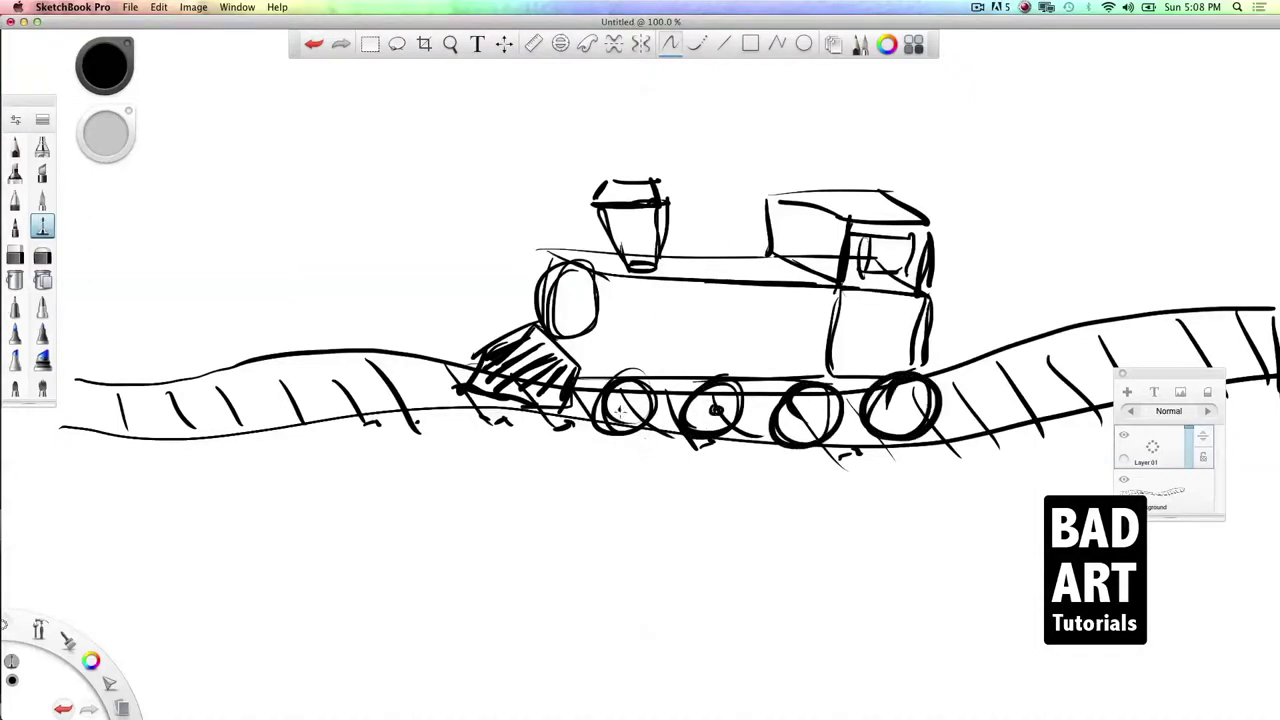
{"action": "left_click_drag", "start_coordinate": [904, 404], "coordinate": [892, 410]}
{"action": "left_click_drag", "start_coordinate": [648, 388], "coordinate": [868, 386]}
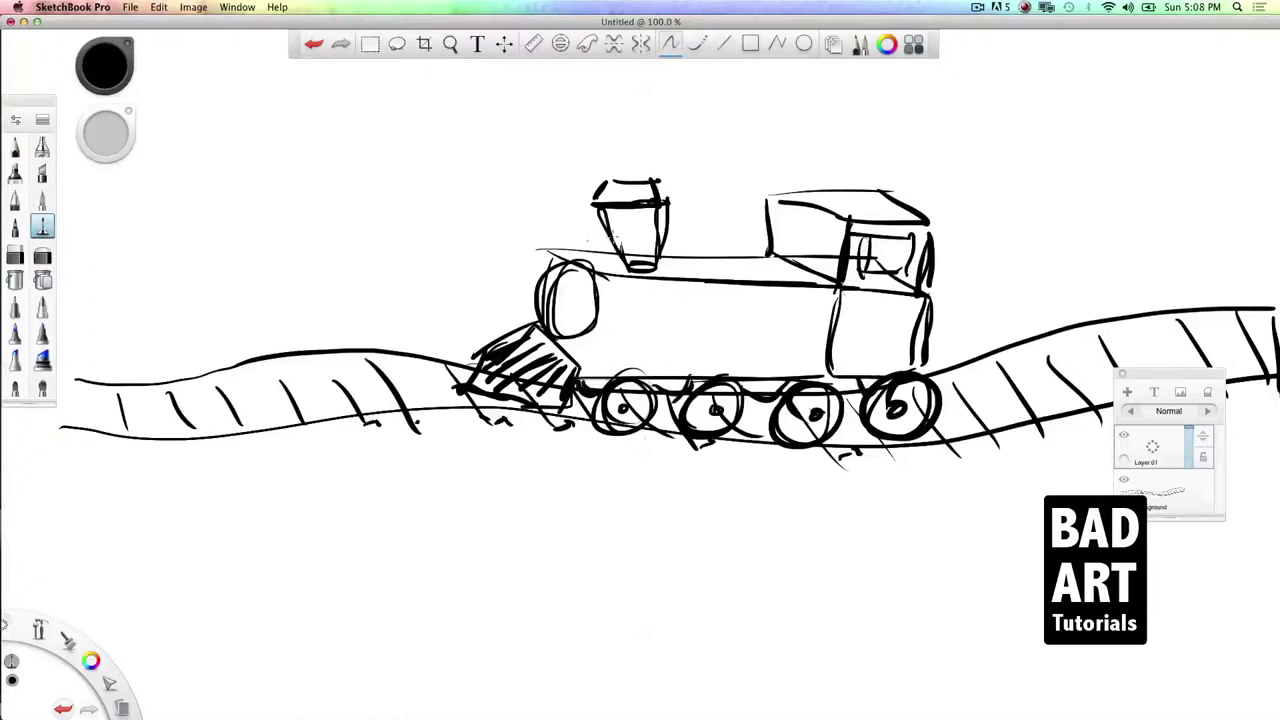
Step: Add pipes, horizontal seams and a curved band along the top and side of the boiler
{"action": "left_click_drag", "start_coordinate": [658, 262], "coordinate": [768, 257]}
{"action": "mouse_move", "coordinate": [662, 256]}
{"action": "left_mouse_down"}
{"action": "mouse_move", "coordinate": [719, 262]}
{"action": "mouse_move", "coordinate": [674, 316]}
{"action": "mouse_move", "coordinate": [814, 318]}
{"action": "left_mouse_up"}
{"action": "left_click_drag", "start_coordinate": [622, 328], "coordinate": [832, 338]}
{"action": "mouse_move", "coordinate": [766, 276]}
{"action": "left_mouse_down"}
{"action": "mouse_move", "coordinate": [748, 346]}
{"action": "mouse_move", "coordinate": [822, 356]}
{"action": "left_mouse_up"}
Step: Detail the boiler's round front with a central ring and rivets, and add a dark headlamp above it
{"action": "mouse_move", "coordinate": [562, 330]}
{"action": "left_mouse_down"}
{"action": "mouse_move", "coordinate": [592, 328]}
{"action": "mouse_move", "coordinate": [592, 294]}
{"action": "left_mouse_up"}
{"action": "left_click_drag", "start_coordinate": [574, 269], "coordinate": [583, 271]}
{"action": "left_click_drag", "start_coordinate": [547, 277], "coordinate": [549, 284]}
{"action": "mouse_move", "coordinate": [536, 290]}
{"action": "left_mouse_down"}
{"action": "mouse_move", "coordinate": [535, 312]}
{"action": "mouse_move", "coordinate": [556, 322]}
{"action": "left_mouse_up"}
{"action": "mouse_move", "coordinate": [569, 260]}
{"action": "left_mouse_down"}
{"action": "mouse_move", "coordinate": [571, 230]}
{"action": "mouse_move", "coordinate": [586, 250]}
{"action": "mouse_move", "coordinate": [606, 248]}
{"action": "mouse_move", "coordinate": [593, 265]}
{"action": "mouse_move", "coordinate": [610, 247]}
{"action": "mouse_move", "coordinate": [566, 312]}
{"action": "mouse_move", "coordinate": [582, 292]}
{"action": "left_mouse_up"}
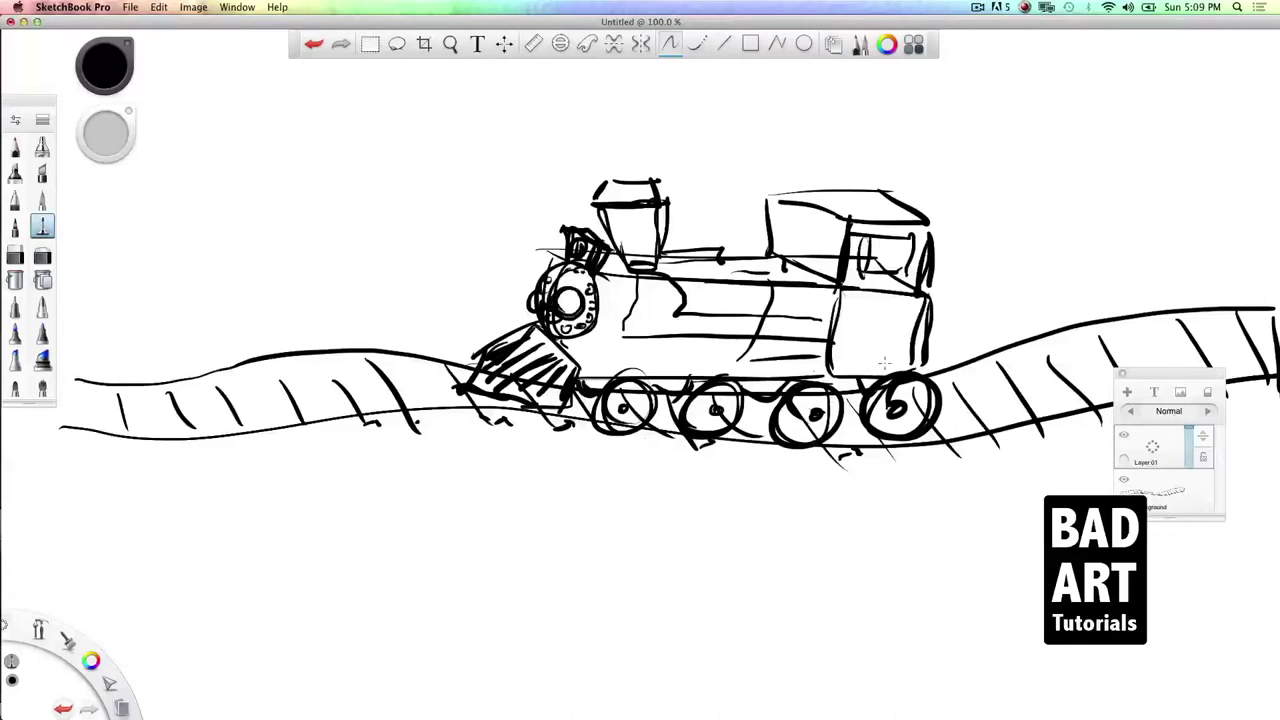
Step: Thicken the cab and roof outlines, add windows in the cab's front wall, and draw a small whistle ahead of it
{"action": "left_click_drag", "start_coordinate": [770, 196], "coordinate": [764, 258]}
{"action": "left_click_drag", "start_coordinate": [772, 252], "coordinate": [822, 284]}
{"action": "left_click_drag", "start_coordinate": [832, 230], "coordinate": [815, 278]}
{"action": "left_click_drag", "start_coordinate": [796, 210], "coordinate": [780, 252]}
{"action": "mouse_move", "coordinate": [776, 196]}
{"action": "left_mouse_down"}
{"action": "mouse_move", "coordinate": [836, 216]}
{"action": "mouse_move", "coordinate": [894, 214]}
{"action": "left_mouse_up"}
{"action": "mouse_move", "coordinate": [824, 188]}
{"action": "left_mouse_down"}
{"action": "mouse_move", "coordinate": [930, 228]}
{"action": "mouse_move", "coordinate": [904, 301]}
{"action": "left_mouse_up"}
{"action": "left_click_drag", "start_coordinate": [830, 222], "coordinate": [812, 268]}
{"action": "left_click_drag", "start_coordinate": [744, 214], "coordinate": [732, 248]}
{"action": "mouse_move", "coordinate": [758, 190]}
{"action": "left_mouse_down"}
{"action": "mouse_move", "coordinate": [754, 232]}
{"action": "mouse_move", "coordinate": [740, 234]}
{"action": "left_mouse_up"}
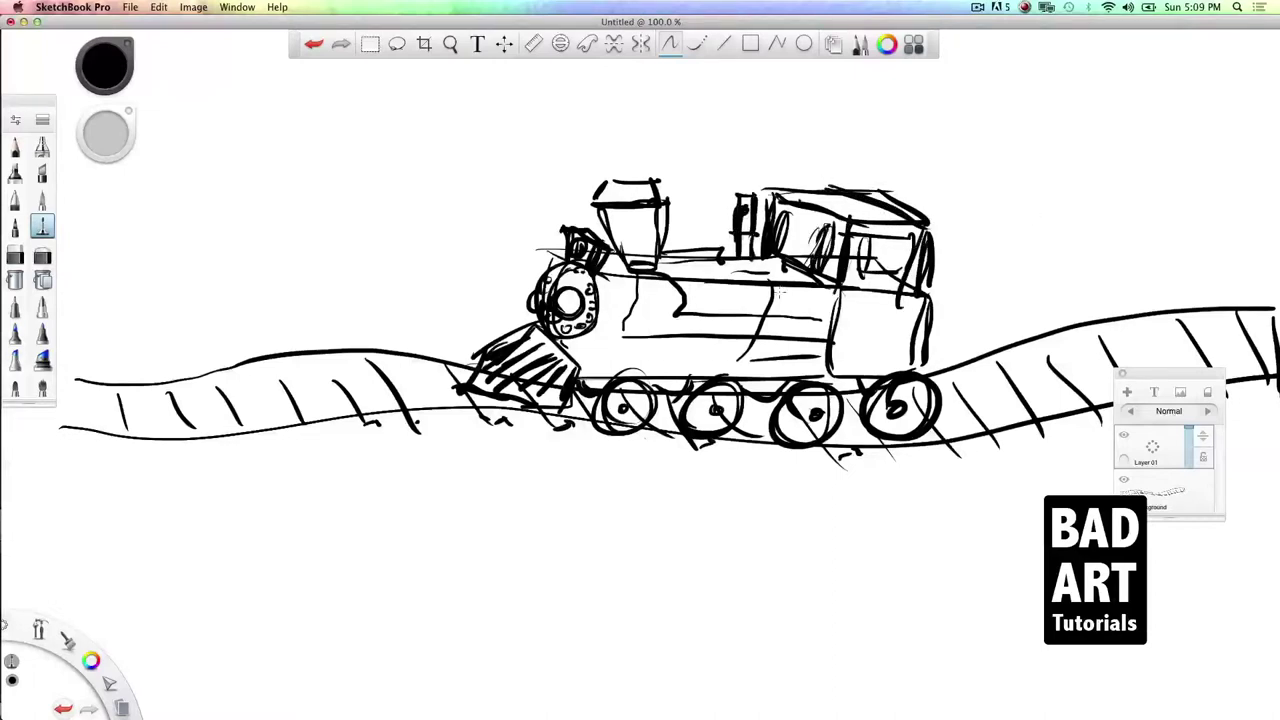
Step: Shade the boiler's underside and rear edge with hatching and add dark strokes at the cab's lower rear corner
{"action": "left_click_drag", "start_coordinate": [576, 361], "coordinate": [826, 371]}
{"action": "mouse_move", "coordinate": [552, 342]}
{"action": "left_mouse_down"}
{"action": "mouse_move", "coordinate": [668, 359]}
{"action": "mouse_move", "coordinate": [598, 349]}
{"action": "mouse_move", "coordinate": [658, 350]}
{"action": "left_mouse_up"}
{"action": "left_click_drag", "start_coordinate": [632, 352], "coordinate": [788, 354]}
{"action": "left_click_drag", "start_coordinate": [668, 352], "coordinate": [820, 342]}
{"action": "left_click_drag", "start_coordinate": [808, 290], "coordinate": [824, 338]}
{"action": "left_click_drag", "start_coordinate": [830, 298], "coordinate": [806, 356]}
{"action": "left_click_drag", "start_coordinate": [914, 332], "coordinate": [876, 368]}
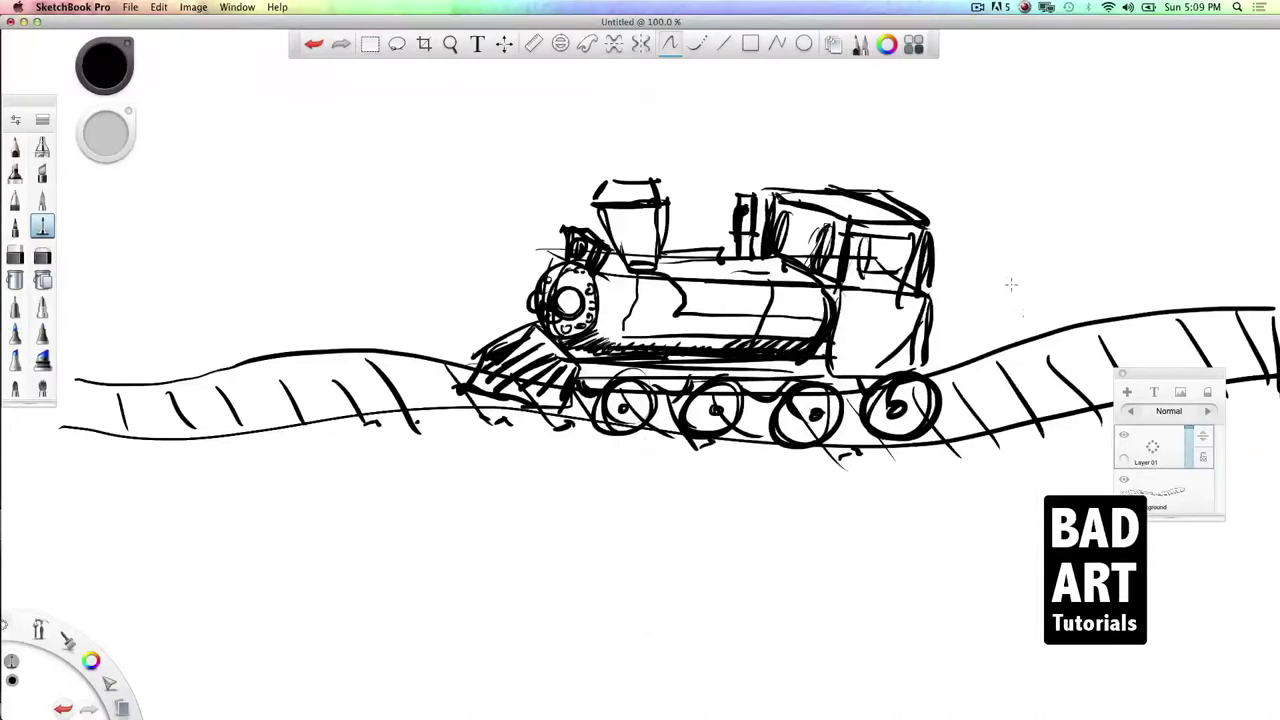
Step: Draw a box-shaped coal tender coupled behind the locomotive, with two round wheels on the track
{"action": "left_click_drag", "start_coordinate": [980, 280], "coordinate": [980, 362]}
{"action": "left_click_drag", "start_coordinate": [1000, 276], "coordinate": [1000, 348]}
{"action": "left_click_drag", "start_coordinate": [930, 316], "coordinate": [974, 370]}
{"action": "mouse_move", "coordinate": [972, 290]}
{"action": "left_mouse_down"}
{"action": "mouse_move", "coordinate": [1112, 262]}
{"action": "mouse_move", "coordinate": [1116, 340]}
{"action": "left_mouse_up"}
{"action": "mouse_move", "coordinate": [1112, 334]}
{"action": "left_mouse_down"}
{"action": "mouse_move", "coordinate": [978, 366]}
{"action": "mouse_move", "coordinate": [1012, 376]}
{"action": "left_mouse_up"}
{"action": "left_click_drag", "start_coordinate": [990, 404], "coordinate": [1030, 382]}
{"action": "left_click_drag", "start_coordinate": [1086, 350], "coordinate": [1100, 354]}
Step: Move the layer palette clear of the track and scribble a dark heap of coal on the tender
{"action": "left_click_drag", "start_coordinate": [1180, 374], "coordinate": [1202, 530]}
{"action": "left_click_drag", "start_coordinate": [930, 272], "coordinate": [960, 288]}
{"action": "mouse_move", "coordinate": [934, 248]}
{"action": "left_mouse_down"}
{"action": "mouse_move", "coordinate": [1007, 241]}
{"action": "mouse_move", "coordinate": [944, 262]}
{"action": "mouse_move", "coordinate": [1090, 254]}
{"action": "left_mouse_up"}
{"action": "left_click_drag", "start_coordinate": [978, 228], "coordinate": [1030, 184]}
{"action": "mouse_move", "coordinate": [966, 220]}
{"action": "left_mouse_down"}
{"action": "mouse_move", "coordinate": [946, 262]}
{"action": "mouse_move", "coordinate": [1050, 220]}
{"action": "mouse_move", "coordinate": [1098, 248]}
{"action": "left_mouse_up"}
{"action": "mouse_move", "coordinate": [944, 280]}
{"action": "left_mouse_down"}
{"action": "mouse_move", "coordinate": [1046, 252]}
{"action": "mouse_move", "coordinate": [1028, 270]}
{"action": "mouse_move", "coordinate": [1058, 263]}
{"action": "left_mouse_up"}
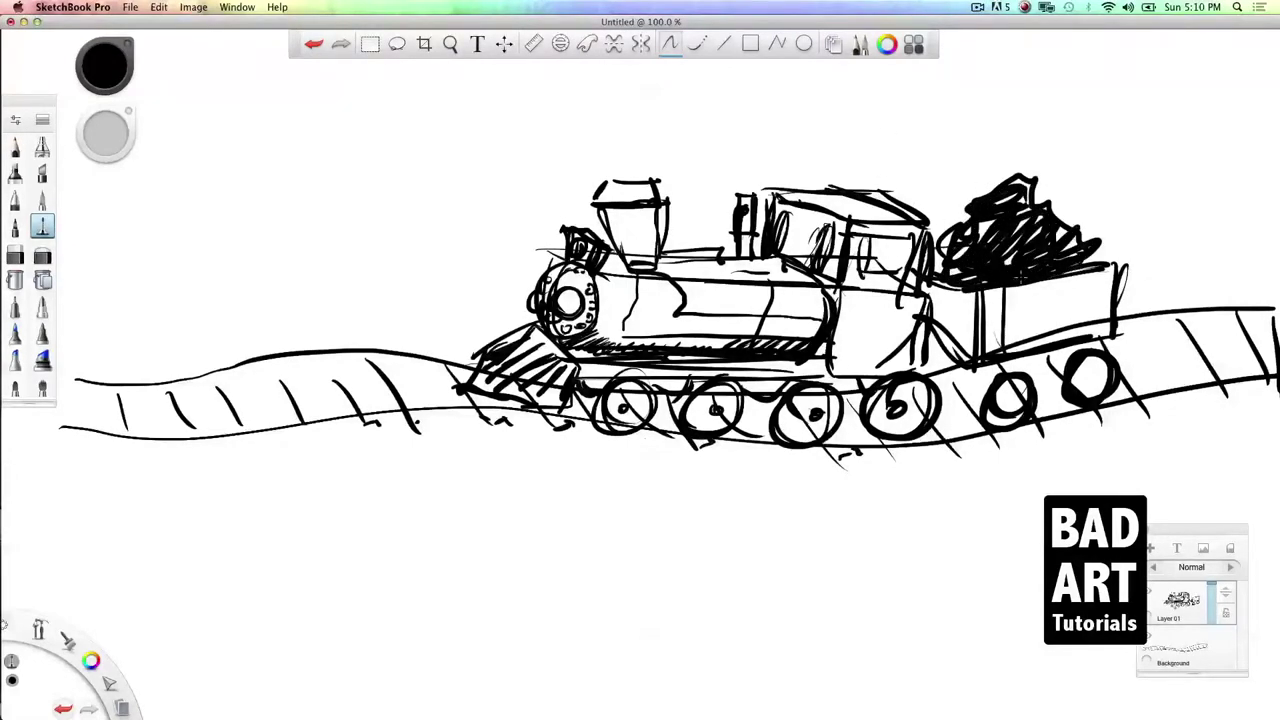
Step: Reinforce the locomotive's lower frame and the top edge of the cab roof with extra strokes
{"action": "left_click_drag", "start_coordinate": [846, 368], "coordinate": [756, 374]}
{"action": "left_click_drag", "start_coordinate": [760, 193], "coordinate": [918, 219]}
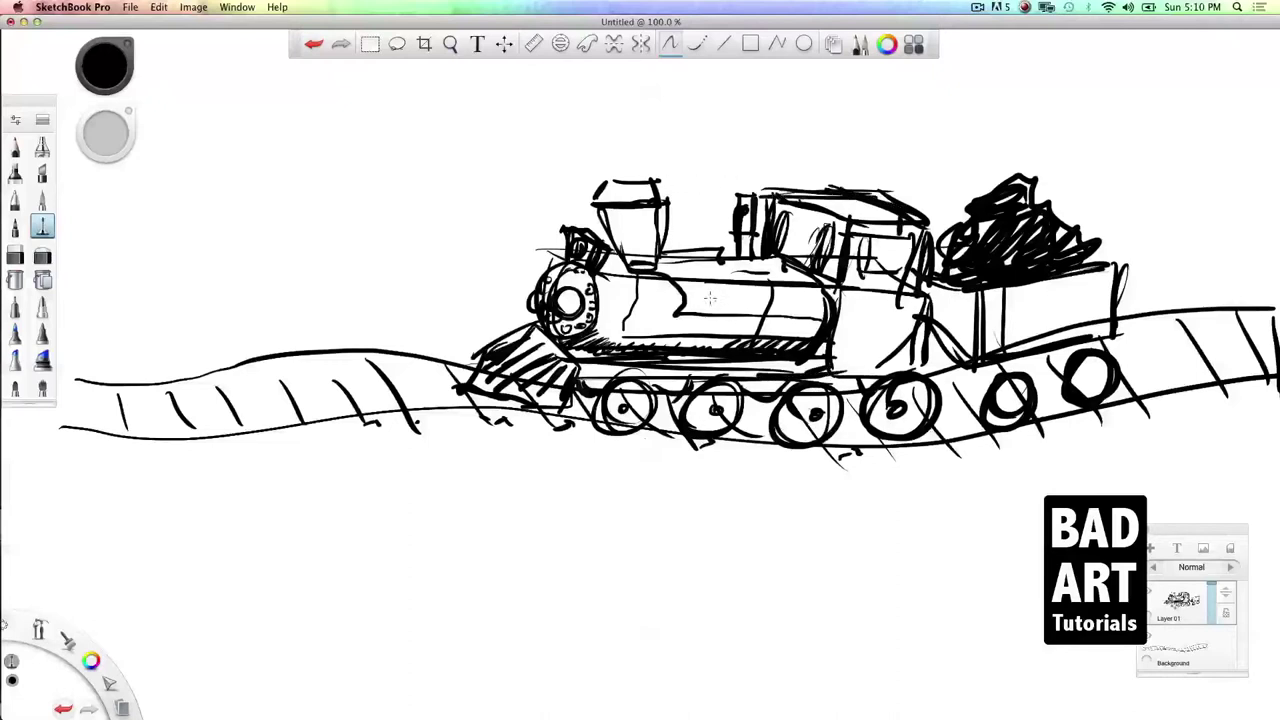
Step: Change the brush colour to grey and scribble a looping smoke trail from the smokestack back over the train
{"action": "left_click_drag", "start_coordinate": [104, 67], "coordinate": [104, 48]}
{"action": "mouse_move", "coordinate": [613, 174]}
{"action": "left_mouse_down"}
{"action": "mouse_move", "coordinate": [738, 119]}
{"action": "mouse_move", "coordinate": [1123, 64]}
{"action": "mouse_move", "coordinate": [1172, 98]}
{"action": "left_mouse_up"}
{"action": "mouse_move", "coordinate": [662, 178]}
{"action": "left_mouse_down"}
{"action": "mouse_move", "coordinate": [714, 155]}
{"action": "mouse_move", "coordinate": [940, 160]}
{"action": "mouse_move", "coordinate": [1220, 142]}
{"action": "left_mouse_up"}
{"action": "mouse_move", "coordinate": [840, 155]}
{"action": "left_mouse_down"}
{"action": "mouse_move", "coordinate": [1005, 138]}
{"action": "mouse_move", "coordinate": [1180, 95]}
{"action": "mouse_move", "coordinate": [640, 165]}
{"action": "mouse_move", "coordinate": [872, 120]}
{"action": "mouse_move", "coordinate": [1180, 110]}
{"action": "mouse_move", "coordinate": [960, 110]}
{"action": "mouse_move", "coordinate": [625, 170]}
{"action": "mouse_move", "coordinate": [605, 185]}
{"action": "left_mouse_up"}
Step: Darken the brush colour to near black and scribble a small driver in the cab window
{"action": "left_click_drag", "start_coordinate": [104, 70], "coordinate": [106, 104]}
{"action": "mouse_move", "coordinate": [874, 256]}
{"action": "left_mouse_down"}
{"action": "mouse_move", "coordinate": [884, 252]}
{"action": "mouse_move", "coordinate": [862, 265]}
{"action": "mouse_move", "coordinate": [872, 283]}
{"action": "mouse_move", "coordinate": [840, 272]}
{"action": "left_mouse_up"}
Step: Draw a railway crossing sign with a post and crossed boards beside the track ahead of the train
{"action": "mouse_move", "coordinate": [388, 358]}
{"action": "left_mouse_down"}
{"action": "mouse_move", "coordinate": [388, 226]}
{"action": "mouse_move", "coordinate": [438, 268]}
{"action": "left_mouse_up"}
{"action": "mouse_move", "coordinate": [386, 258]}
{"action": "left_mouse_down"}
{"action": "mouse_move", "coordinate": [352, 175]}
{"action": "mouse_move", "coordinate": [445, 243]}
{"action": "mouse_move", "coordinate": [437, 178]}
{"action": "mouse_move", "coordinate": [412, 214]}
{"action": "left_mouse_up"}
{"action": "left_click_drag", "start_coordinate": [423, 172], "coordinate": [448, 198]}
{"action": "left_click_drag", "start_coordinate": [380, 226], "coordinate": [350, 252]}
{"action": "mouse_move", "coordinate": [390, 232]}
{"action": "left_mouse_down"}
{"action": "mouse_move", "coordinate": [356, 262]}
{"action": "mouse_move", "coordinate": [370, 266]}
{"action": "left_mouse_up"}
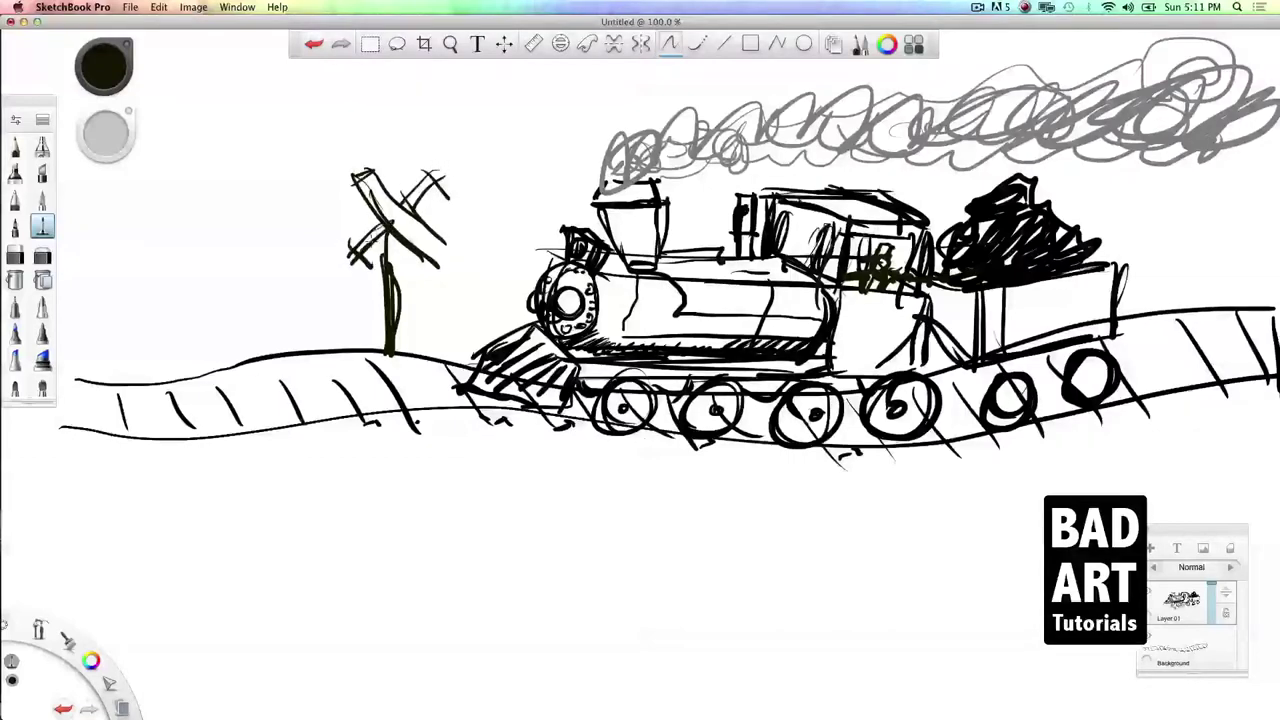
Step: Draw the two winding edges of a road running from the track into the foreground
{"action": "mouse_move", "coordinate": [288, 430]}
{"action": "left_mouse_down"}
{"action": "mouse_move", "coordinate": [320, 515]}
{"action": "mouse_move", "coordinate": [836, 688]}
{"action": "left_mouse_up"}
{"action": "mouse_move", "coordinate": [100, 430]}
{"action": "left_mouse_down"}
{"action": "mouse_move", "coordinate": [360, 690]}
{"action": "mouse_move", "coordinate": [414, 712]}
{"action": "left_mouse_up"}
Step: Sketch a car's roof outline and two round wheels where the road meets the track
{"action": "left_click_drag", "start_coordinate": [158, 260], "coordinate": [212, 316]}
{"action": "mouse_move", "coordinate": [150, 256]}
{"action": "left_mouse_down"}
{"action": "mouse_move", "coordinate": [178, 292]}
{"action": "mouse_move", "coordinate": [260, 290]}
{"action": "mouse_move", "coordinate": [228, 256]}
{"action": "left_mouse_up"}
{"action": "mouse_move", "coordinate": [230, 256]}
{"action": "left_mouse_down"}
{"action": "mouse_move", "coordinate": [148, 262]}
{"action": "mouse_move", "coordinate": [118, 292]}
{"action": "mouse_move", "coordinate": [78, 268]}
{"action": "mouse_move", "coordinate": [87, 332]}
{"action": "mouse_move", "coordinate": [116, 341]}
{"action": "mouse_move", "coordinate": [124, 372]}
{"action": "left_mouse_up"}
{"action": "left_click_drag", "start_coordinate": [229, 485], "coordinate": [202, 505]}
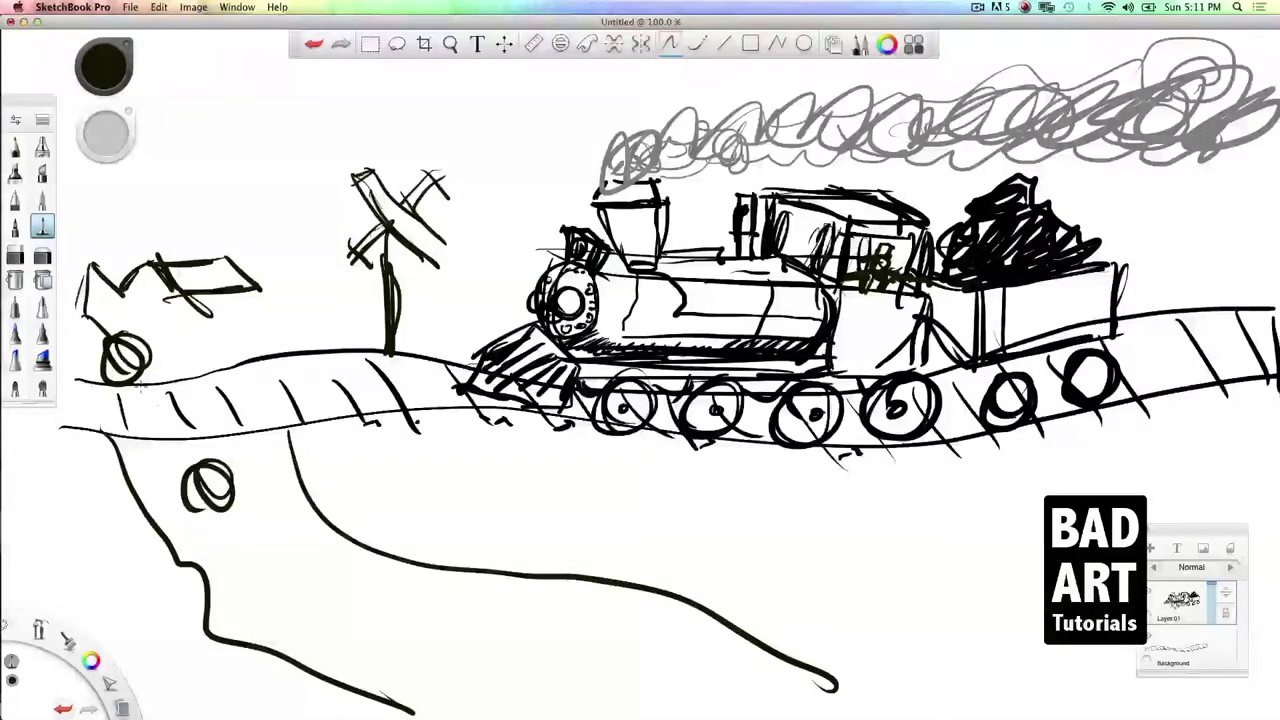
Step: Complete the car's body with its side, hood, front end, windshield and rear roof edge
{"action": "left_click_drag", "start_coordinate": [128, 384], "coordinate": [182, 462]}
{"action": "mouse_move", "coordinate": [232, 502]}
{"action": "left_mouse_down"}
{"action": "mouse_move", "coordinate": [262, 528]}
{"action": "mouse_move", "coordinate": [366, 490]}
{"action": "mouse_move", "coordinate": [376, 447]}
{"action": "left_mouse_up"}
{"action": "left_click_drag", "start_coordinate": [238, 318], "coordinate": [356, 420]}
{"action": "left_click_drag", "start_coordinate": [249, 340], "coordinate": [366, 450]}
{"action": "left_click_drag", "start_coordinate": [165, 332], "coordinate": [286, 430]}
{"action": "left_click_drag", "start_coordinate": [263, 418], "coordinate": [380, 444]}
{"action": "left_click_drag", "start_coordinate": [250, 328], "coordinate": [170, 335]}
{"action": "left_click_drag", "start_coordinate": [244, 296], "coordinate": [247, 334]}
{"action": "left_click_drag", "start_coordinate": [88, 263], "coordinate": [140, 258]}
Step: Select the Background layer and erase the track lines that run through the car
{"action": "left_click", "coordinate": [1176, 647]}
{"action": "mouse_move", "coordinate": [168, 392]}
{"action": "left_mouse_down"}
{"action": "mouse_move", "coordinate": [184, 416]}
{"action": "mouse_move", "coordinate": [269, 401]}
{"action": "left_mouse_up"}
{"action": "left_click_drag", "start_coordinate": [269, 401], "coordinate": [298, 416]}
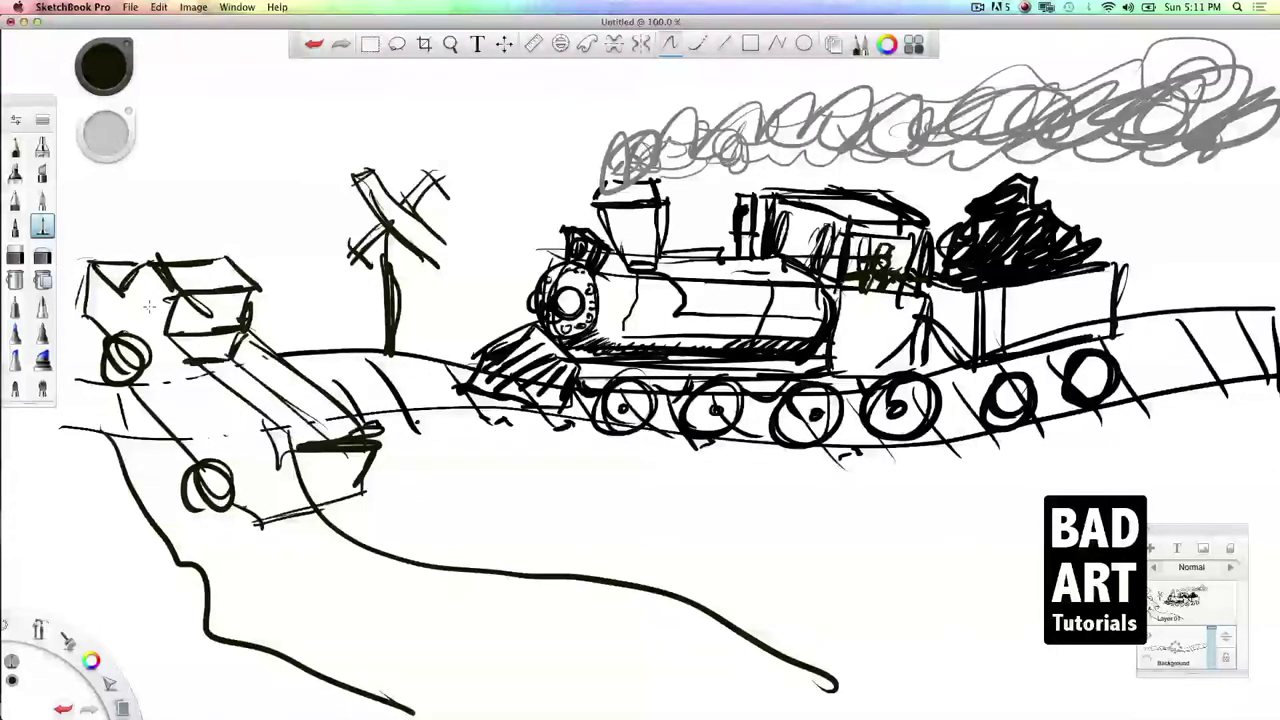
Step: Draw a round driver's head with a shocked face in the car's side window
{"action": "mouse_move", "coordinate": [155, 285]}
{"action": "left_mouse_down"}
{"action": "mouse_move", "coordinate": [158, 314]}
{"action": "mouse_move", "coordinate": [166, 292]}
{"action": "mouse_move", "coordinate": [138, 295]}
{"action": "mouse_move", "coordinate": [168, 349]}
{"action": "left_mouse_up"}
{"action": "left_click_drag", "start_coordinate": [122, 294], "coordinate": [138, 276]}
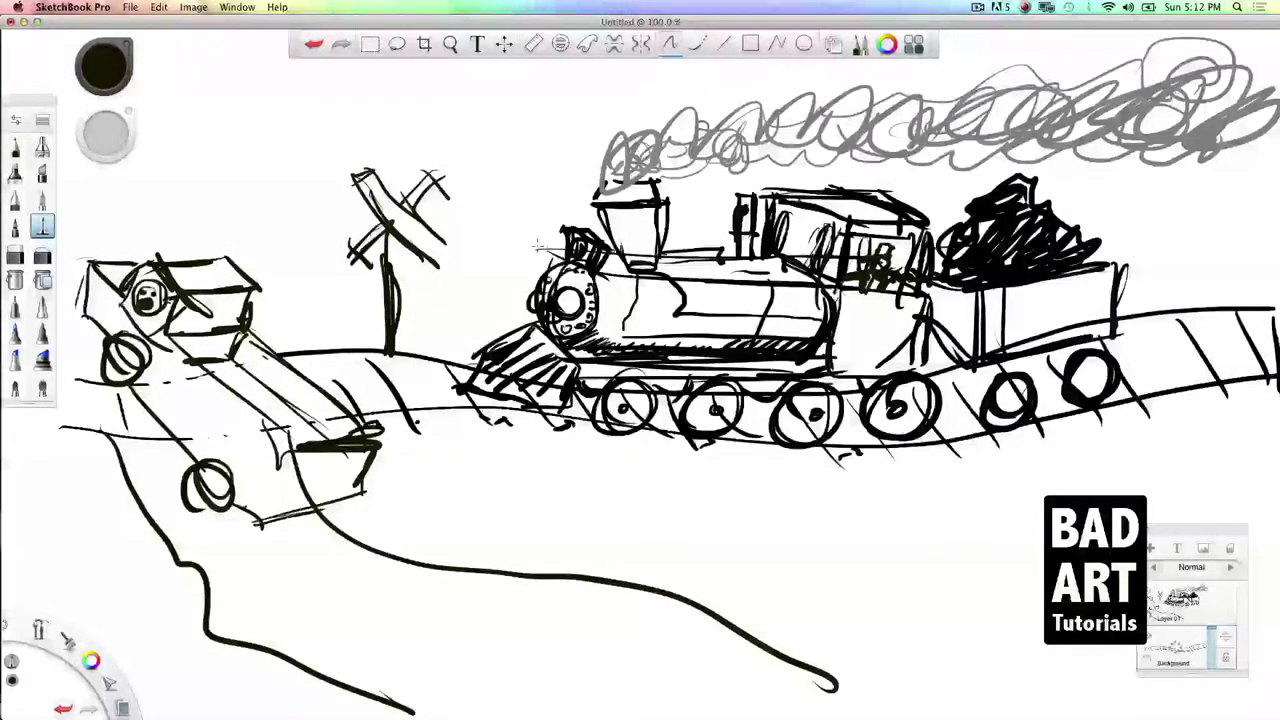
Step: Change the brush colour to yellow and paint a widening light beam from the locomotive's headlamp to the car
{"action": "mouse_move", "coordinate": [115, 77]}
{"action": "left_click_drag", "start_coordinate": [115, 77], "coordinate": [127, 68]}
{"action": "left_click_drag", "start_coordinate": [566, 257], "coordinate": [256, 325]}
{"action": "mouse_move", "coordinate": [250, 237]}
{"action": "left_mouse_down"}
{"action": "mouse_move", "coordinate": [562, 250]}
{"action": "mouse_move", "coordinate": [240, 240]}
{"action": "mouse_move", "coordinate": [252, 300]}
{"action": "mouse_move", "coordinate": [510, 266]}
{"action": "mouse_move", "coordinate": [491, 258]}
{"action": "left_mouse_up"}
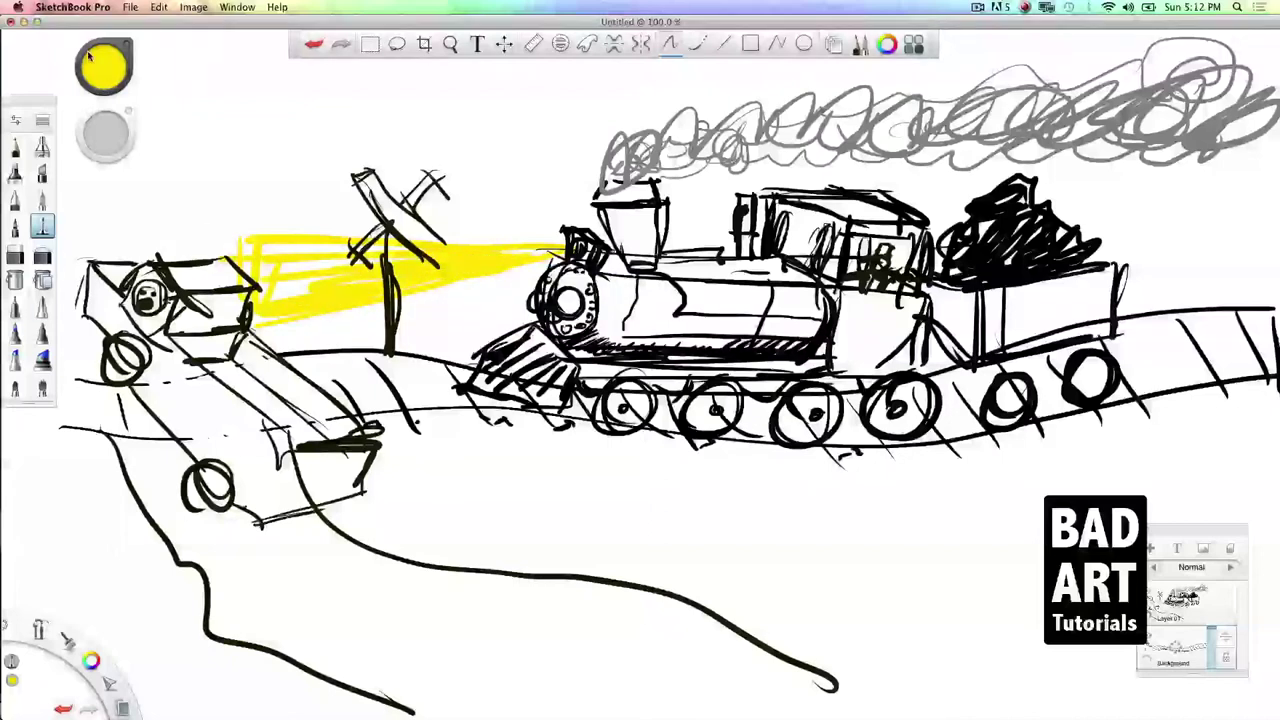
Step: Switch the brush colour back to near black and handwrite "woot Woot" above the locomotive's cab
{"action": "left_click", "coordinate": [123, 68]}
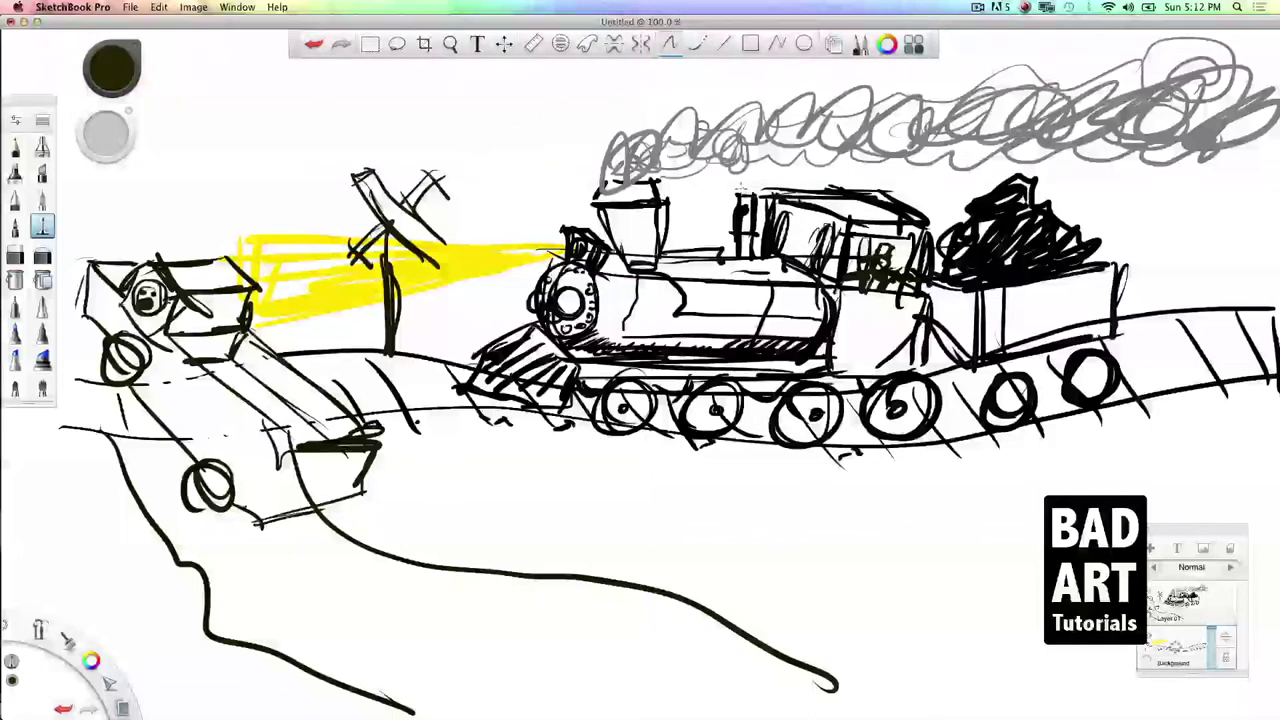
{"action": "left_click_drag", "start_coordinate": [758, 176], "coordinate": [906, 182]}
{"action": "left_click_drag", "start_coordinate": [898, 175], "coordinate": [914, 174]}
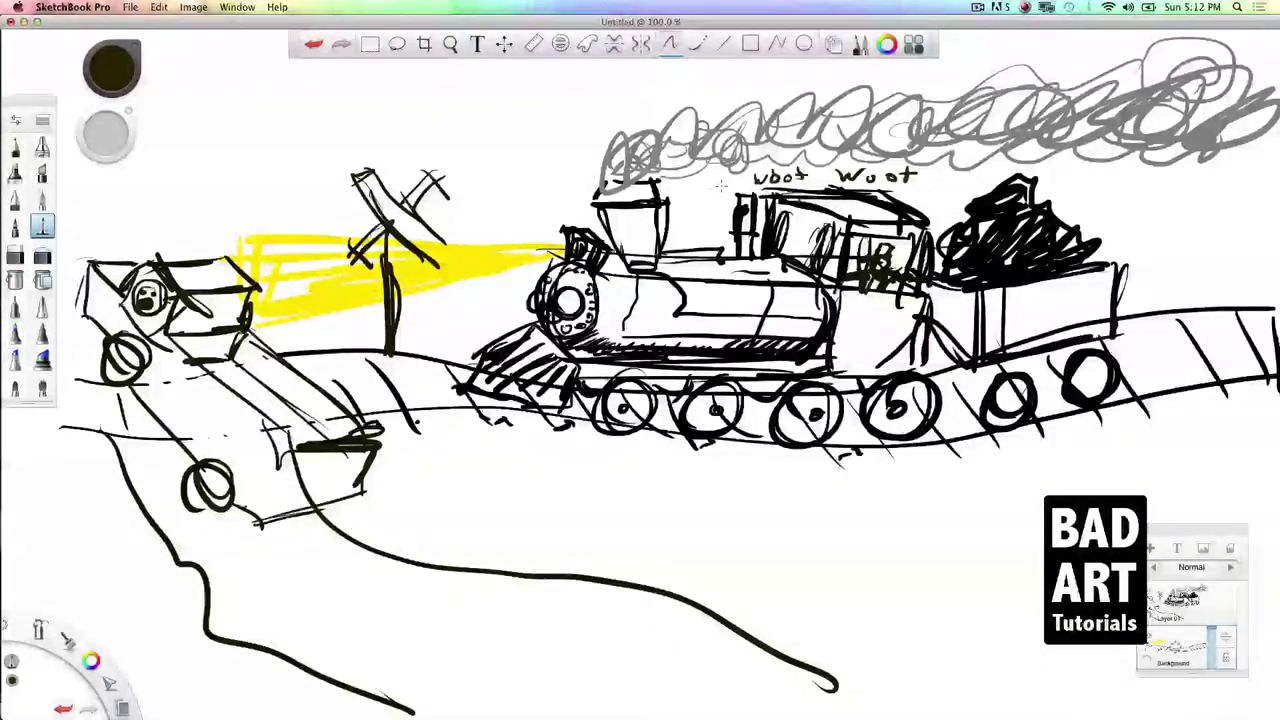